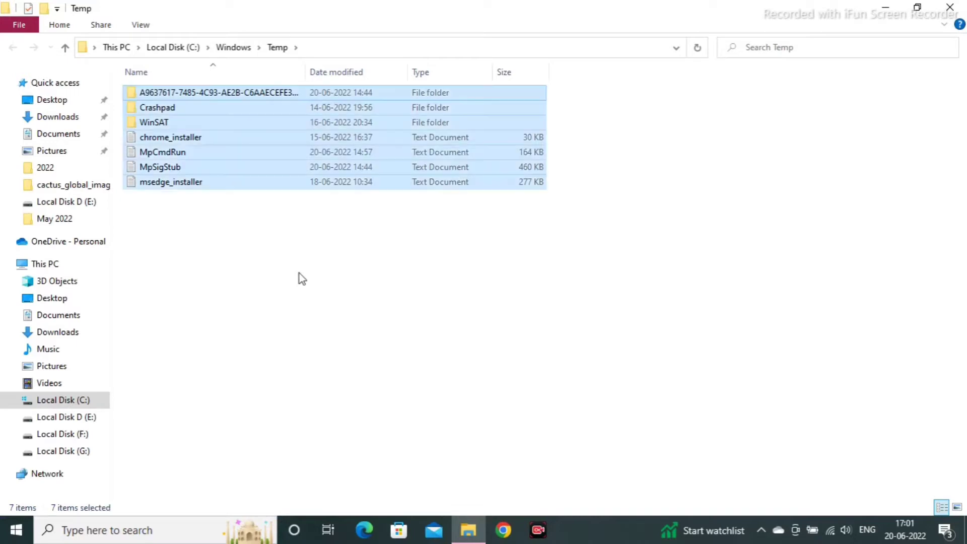
- Delete all selected items from the Windows Temp folder, granting administrator permission for all current items, and close the folder window
key(Delete)
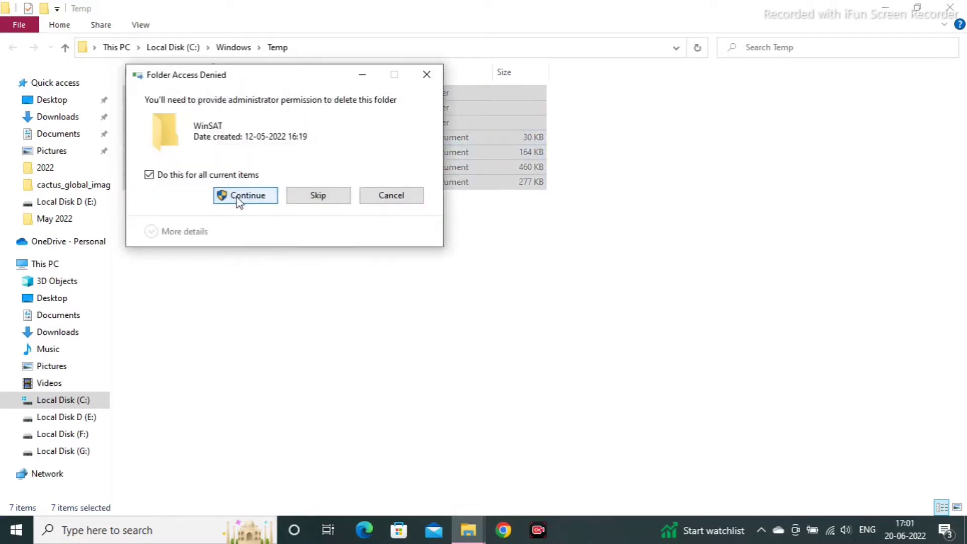
click(239, 198)
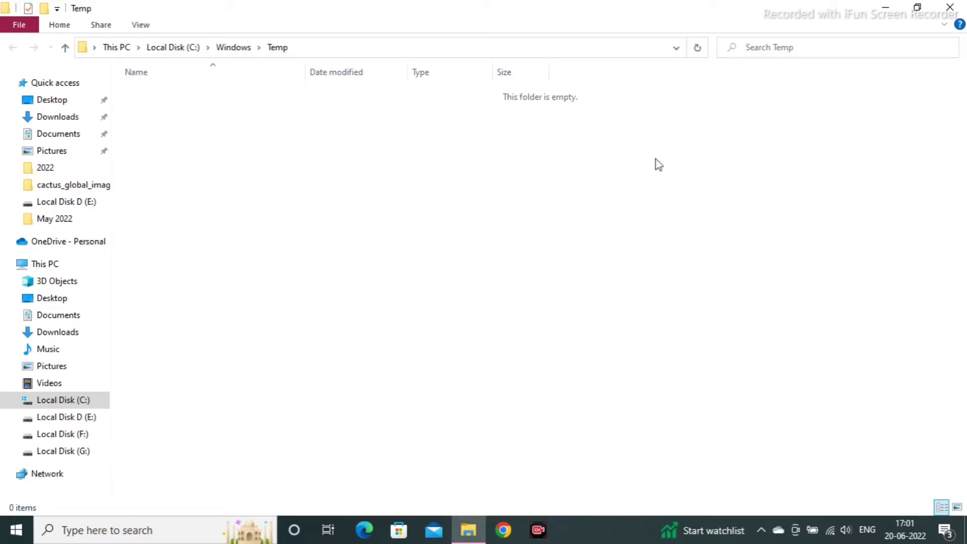
click(950, 7)
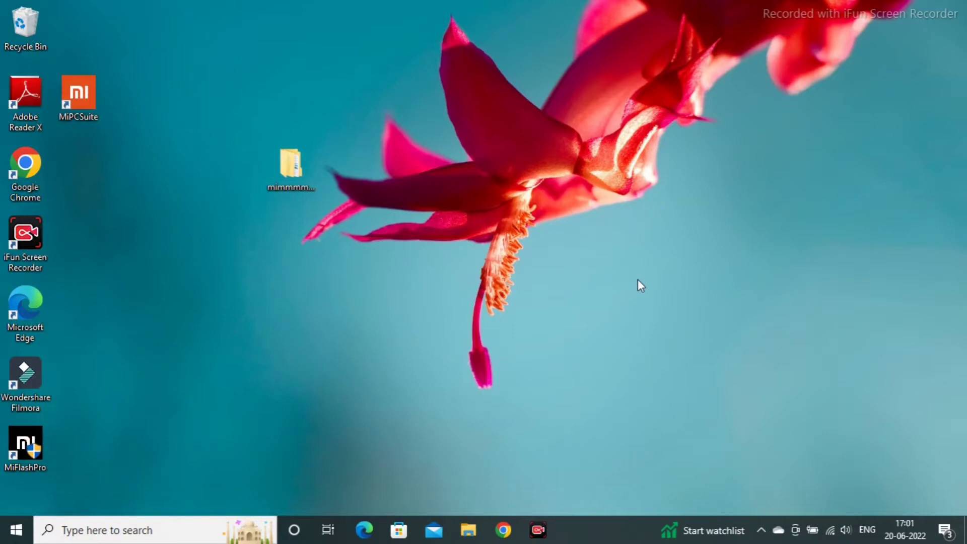
- Open the Windows Prefetch folder by running the prefetch command, granting permanent access to the folder
key(super+r)
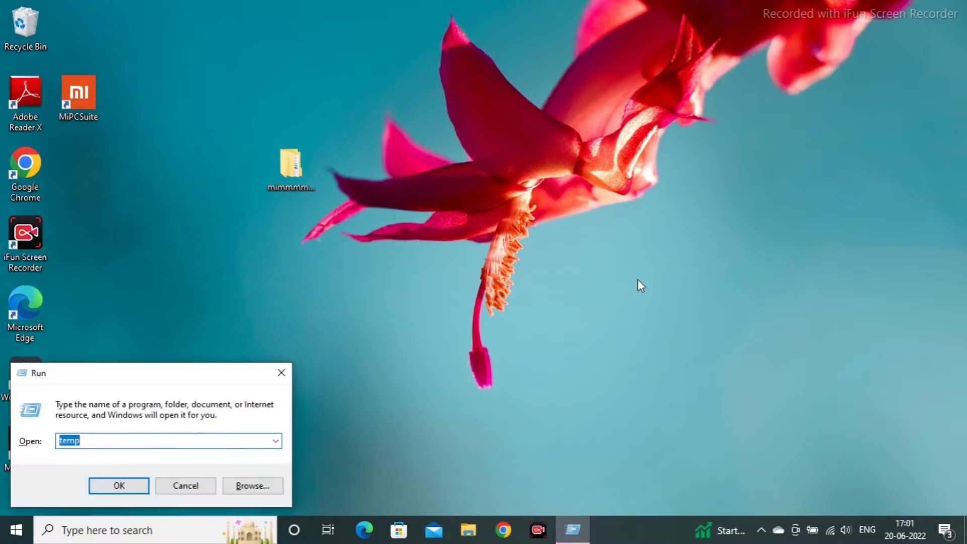
click(276, 442)
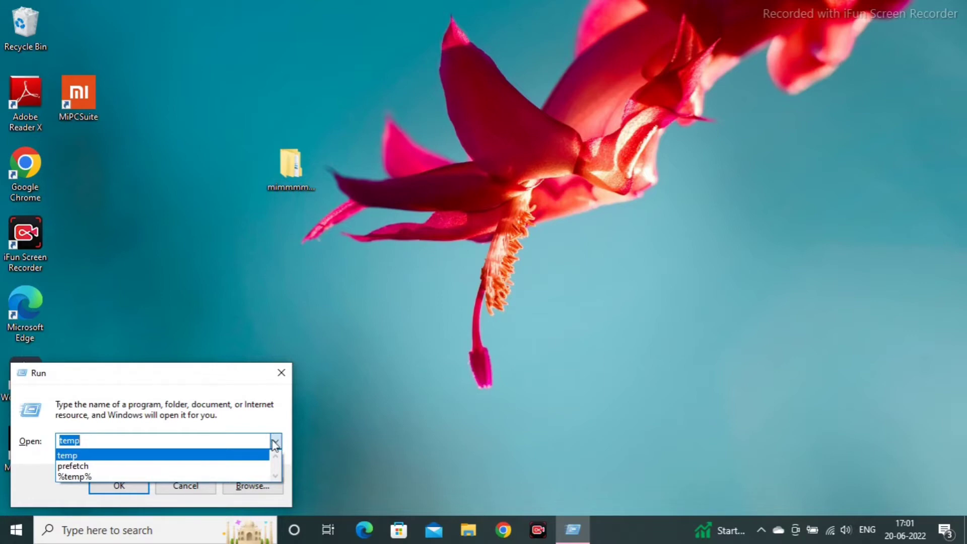
click(250, 467)
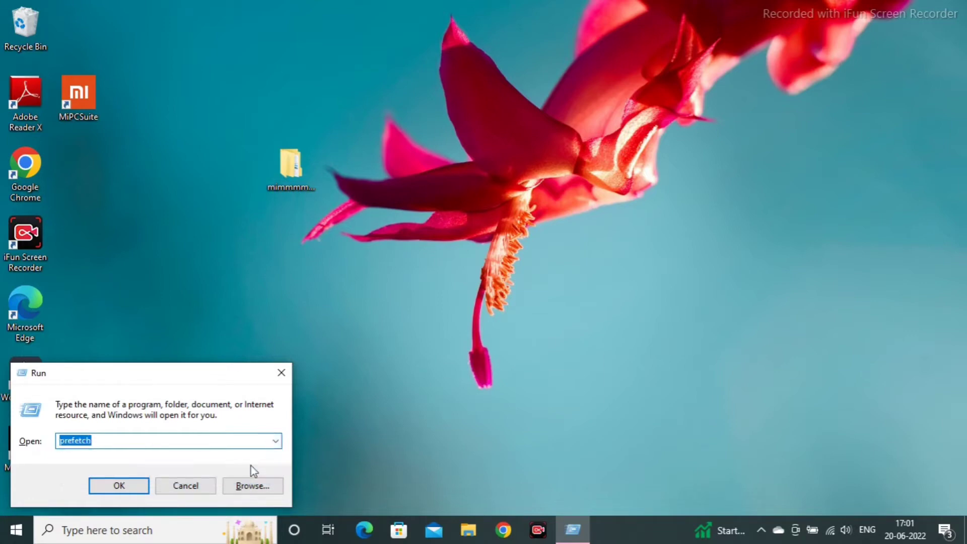
click(123, 488)
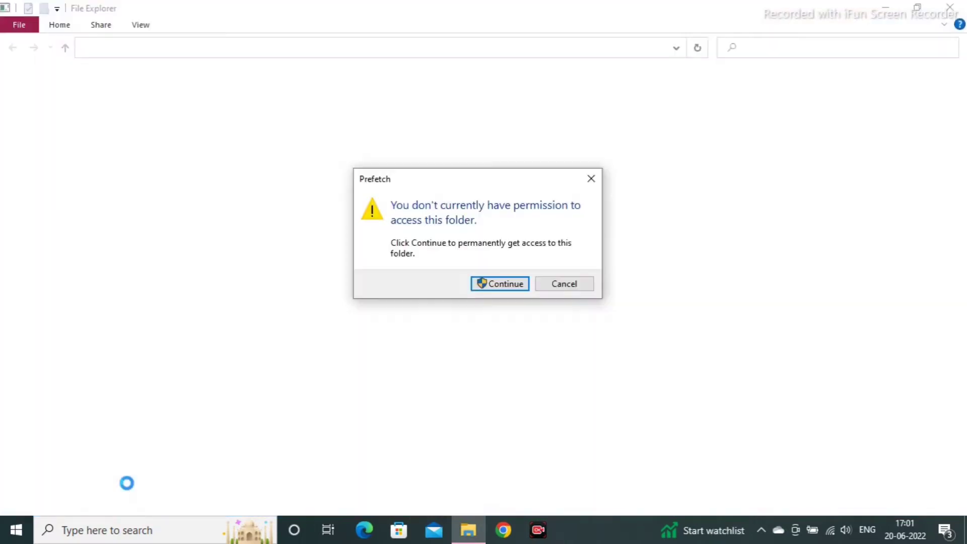
click(503, 283)
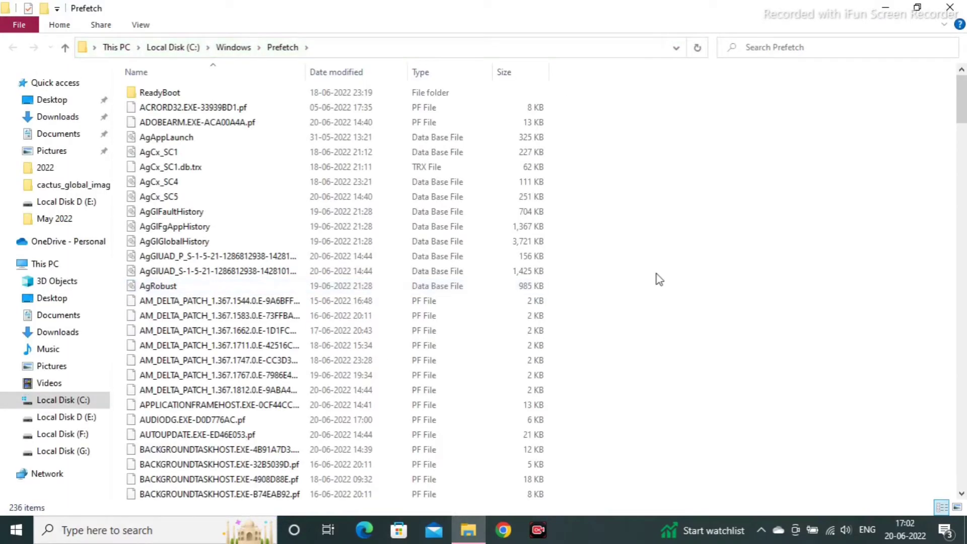
- Select everything in the Prefetch folder and check the combined properties of the selected items
scroll(659, 280, down, 2)
scroll(659, 280, down, 5)
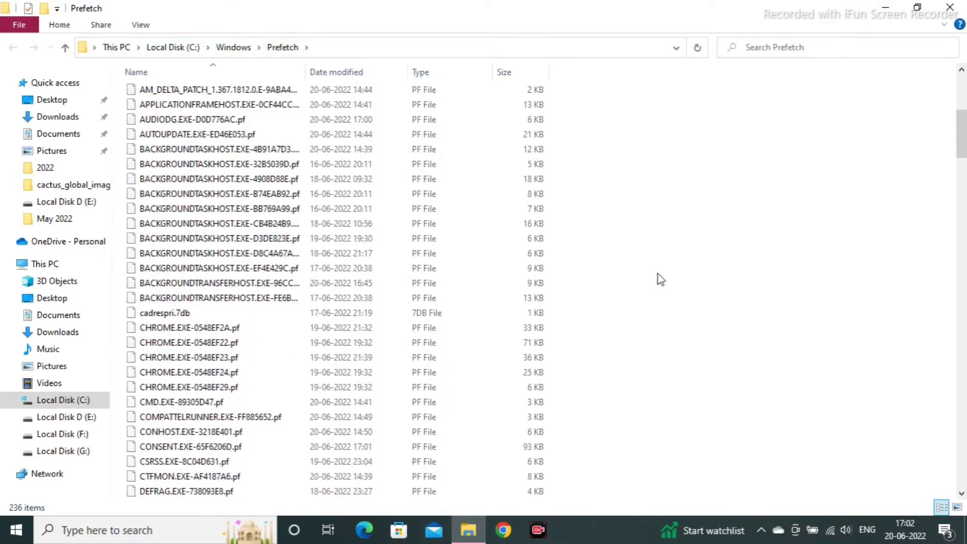
scroll(660, 280, up, 7)
scroll(661, 280, down, 2)
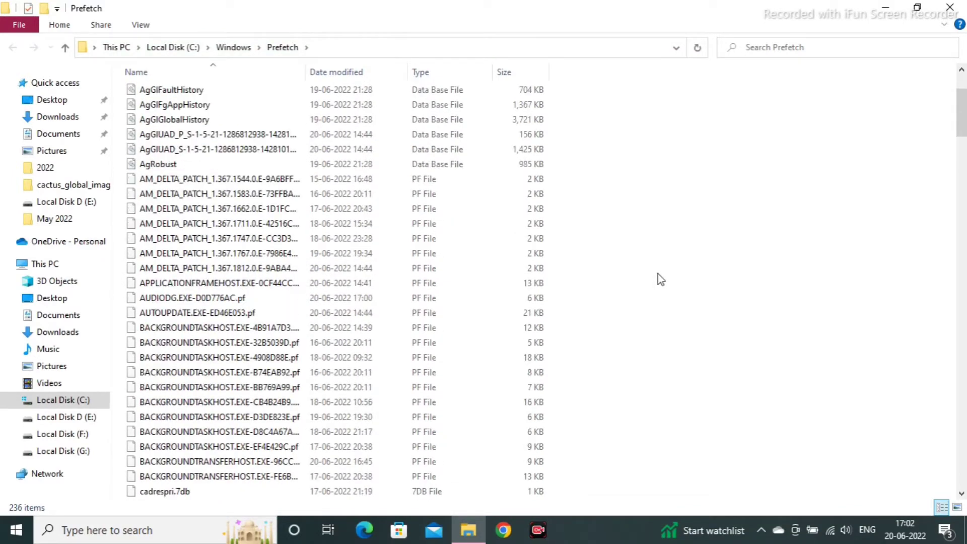
key(ctrl+a)
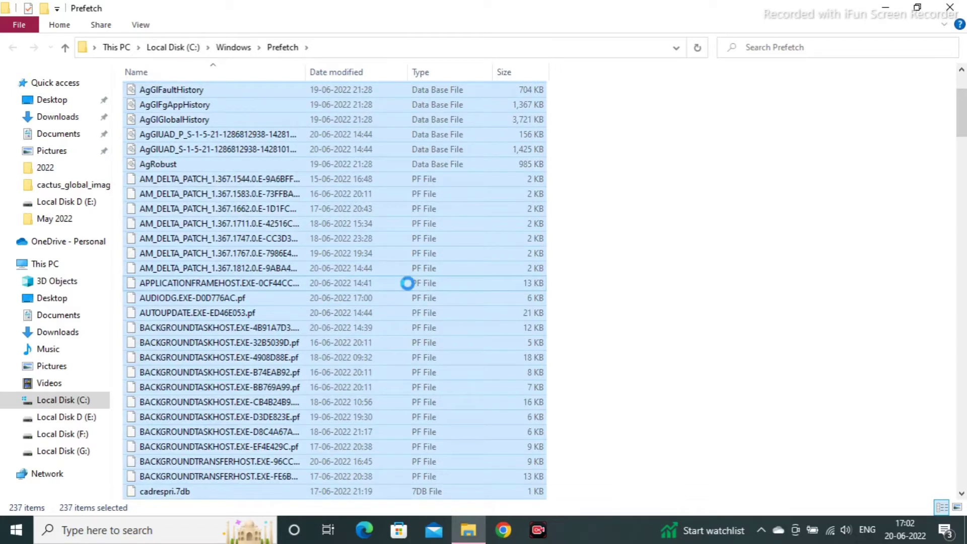
right_click(408, 283)
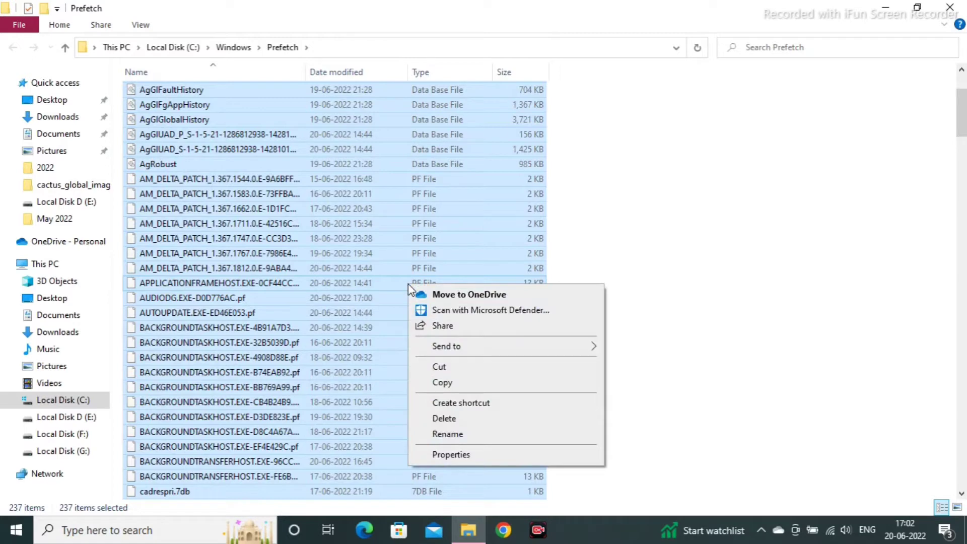
click(450, 455)
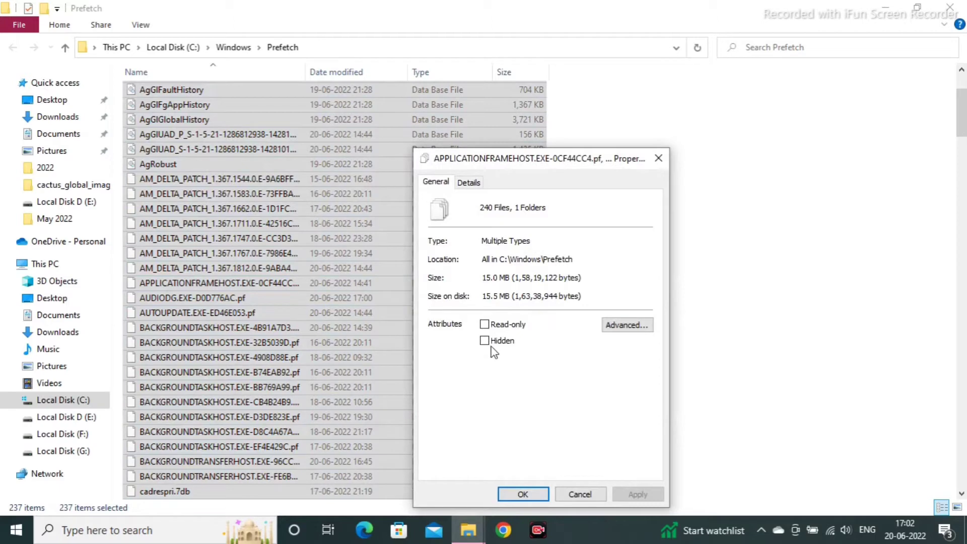
click(523, 494)
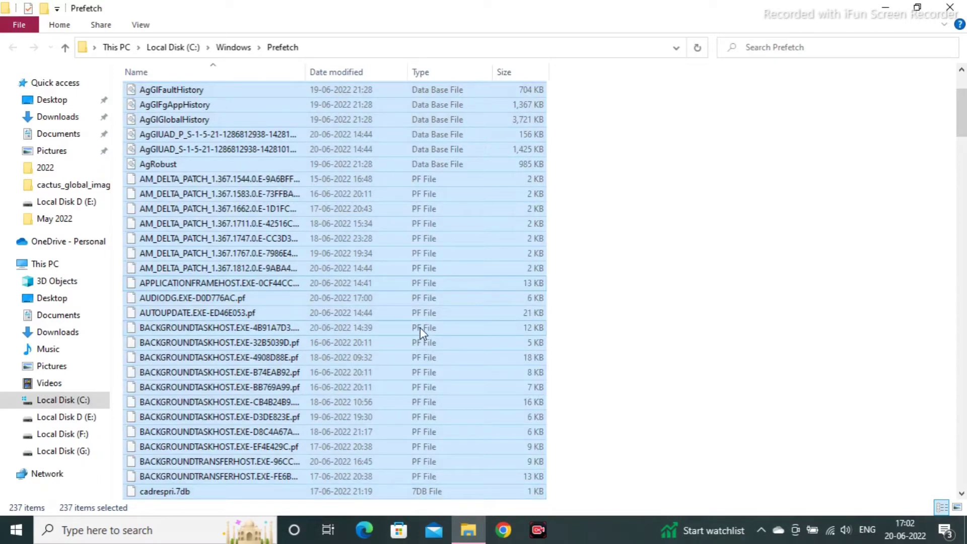
- Delete all selected Prefetch items, skipping the file that is in use, and close the folder window
key(Delete)
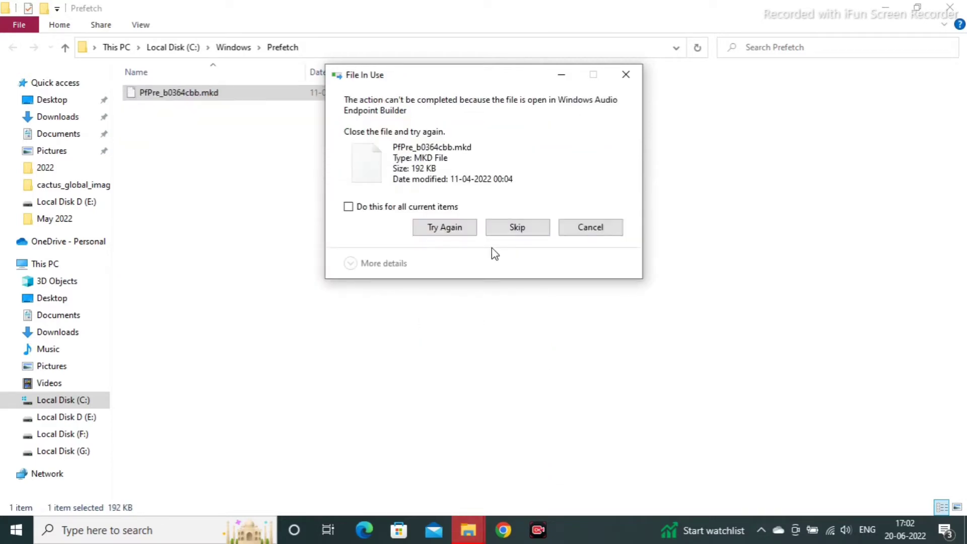
click(515, 229)
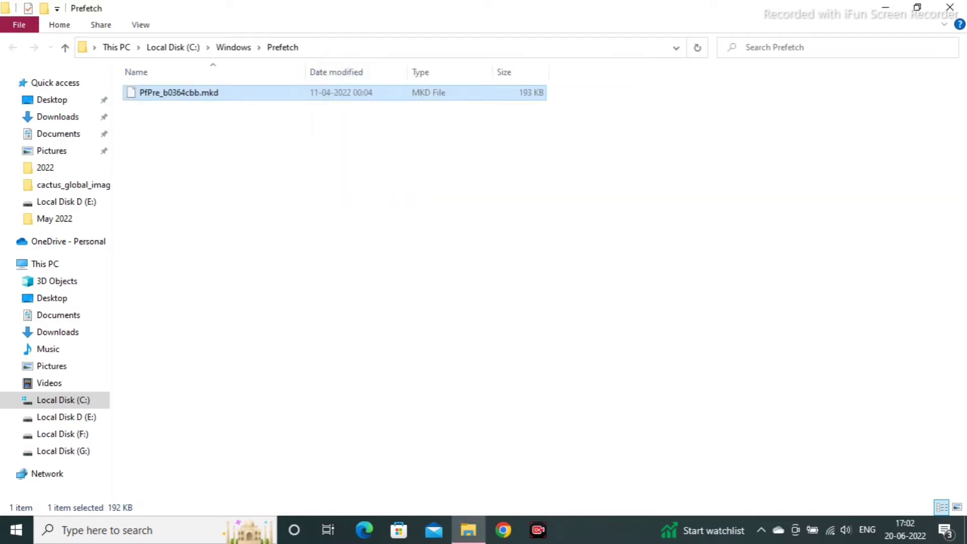
click(960, 11)
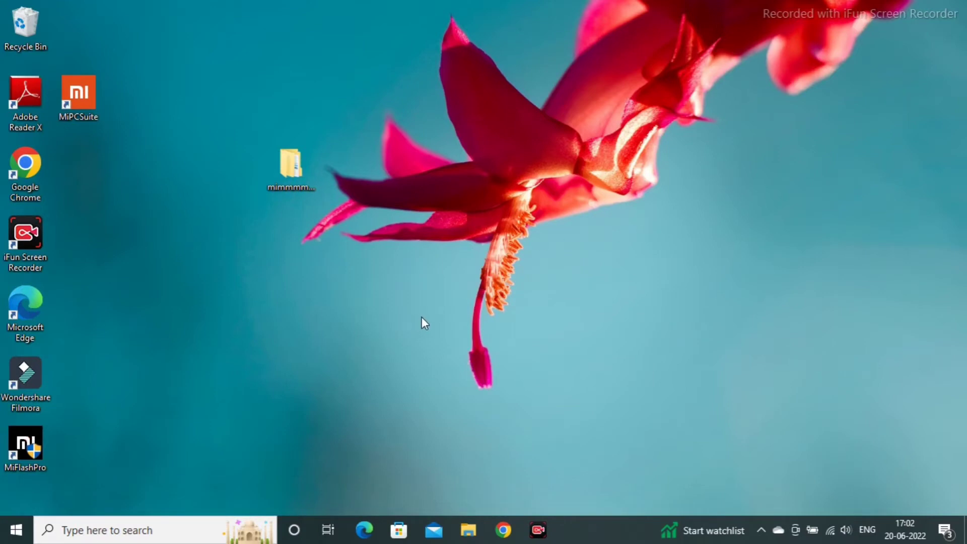
- Open the user's local temporary files folder by running the %temp% command
key(super+r)
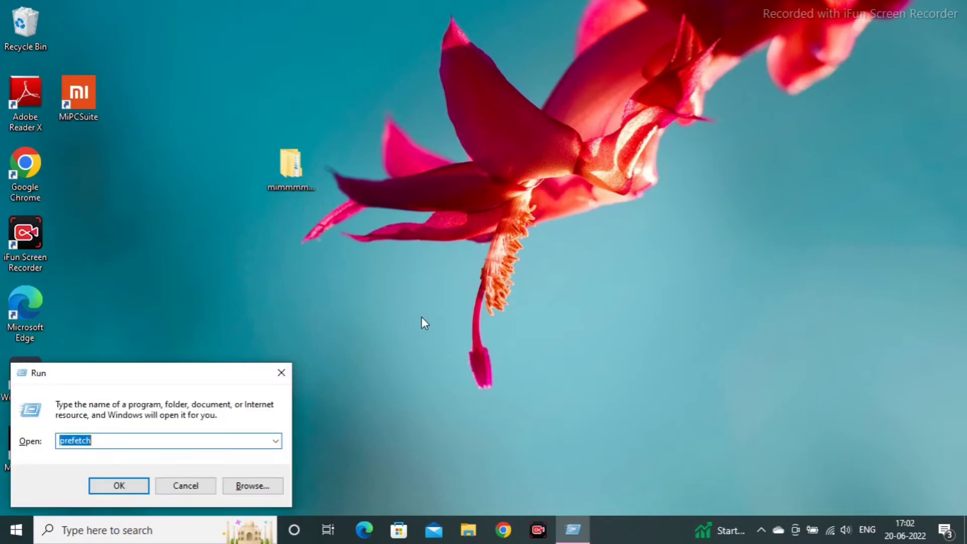
click(277, 440)
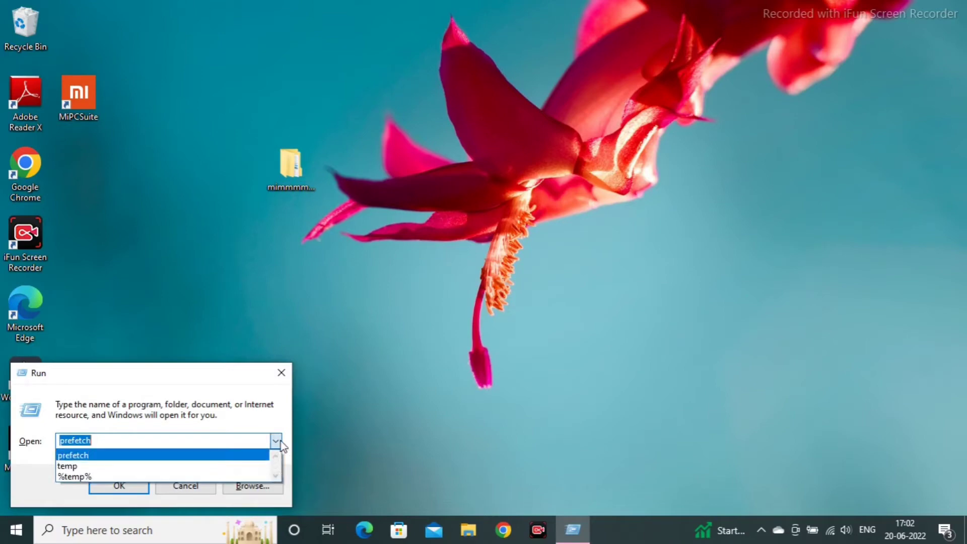
click(232, 476)
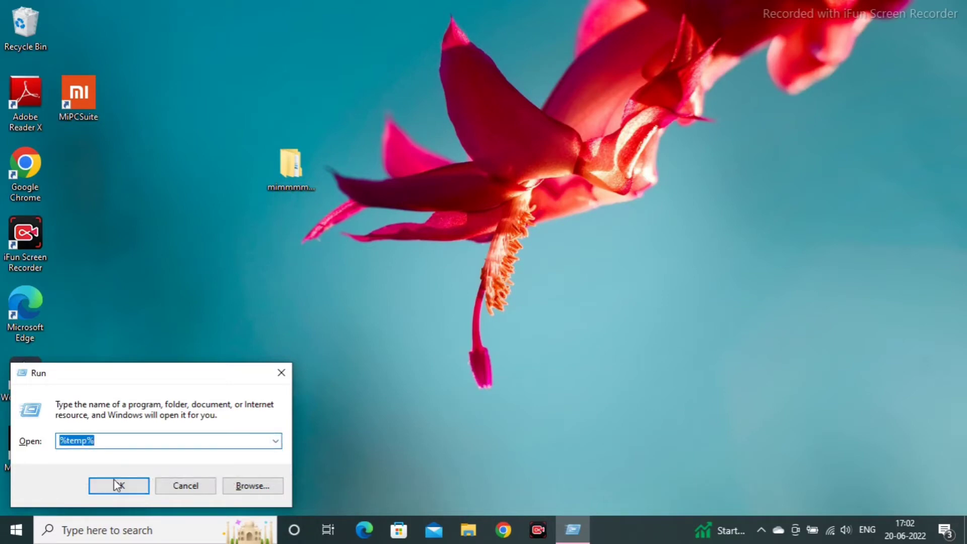
click(106, 483)
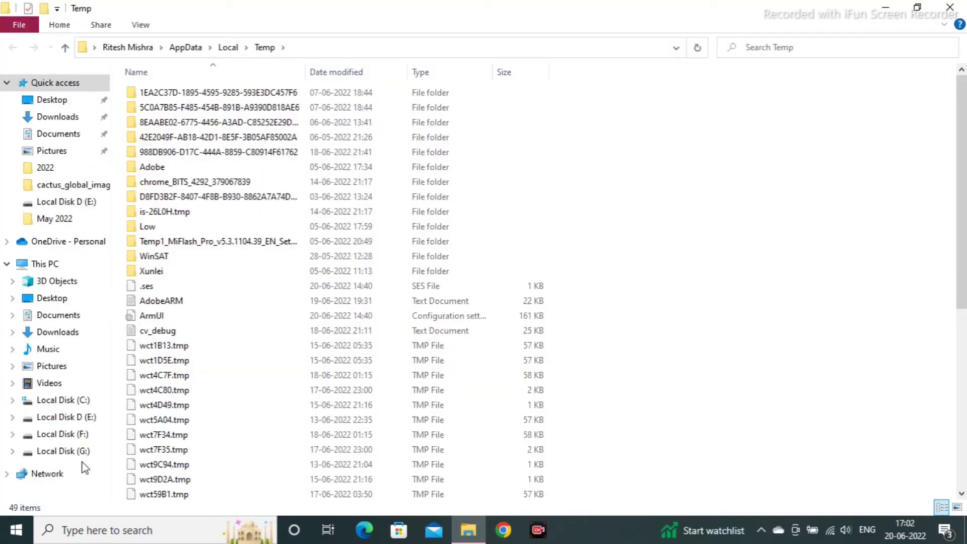
- Delete everything in the user's Temp folder, granting permission for WinSAT and skipping the AdobeARM file and the other access-denied folders
scroll(687, 369, down, 7)
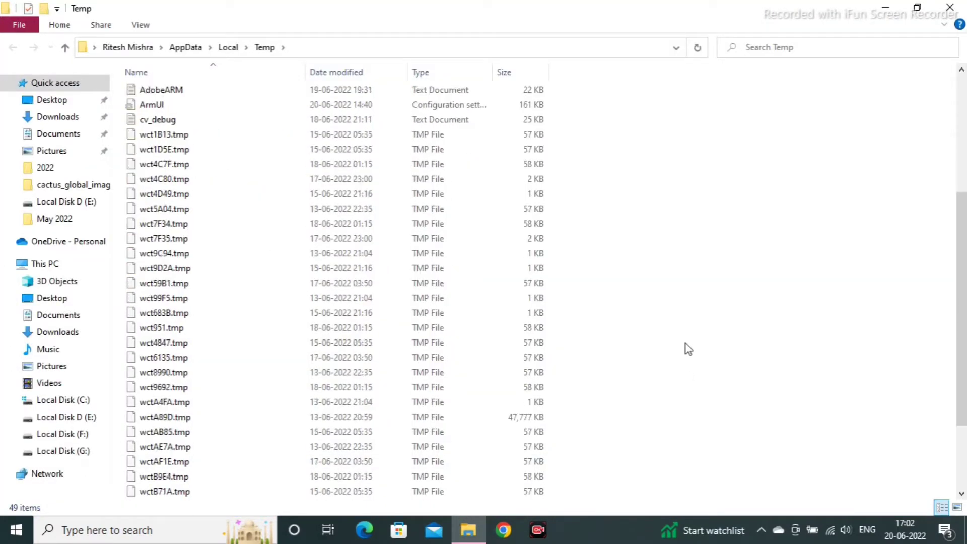
scroll(684, 340, up, 7)
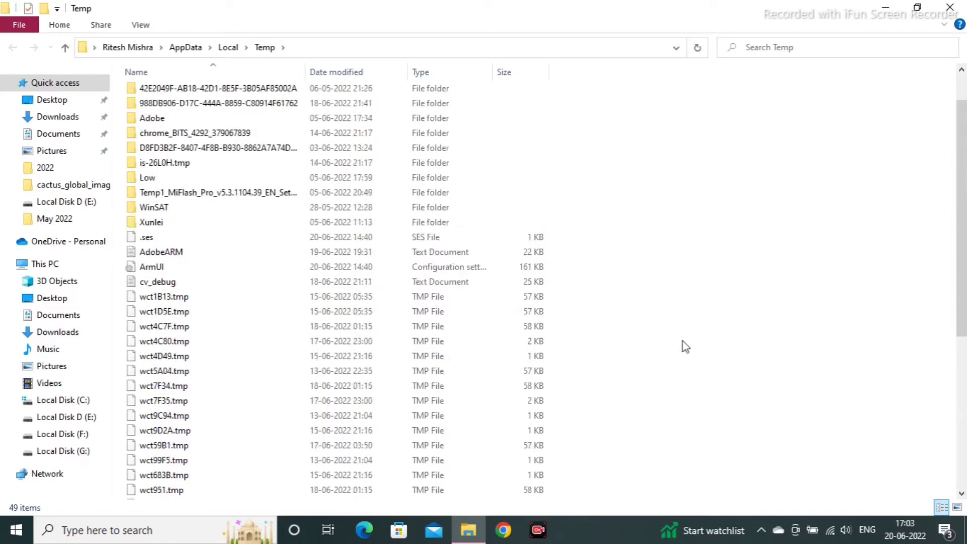
scroll(682, 341, down, 1)
key(ctrl+a)
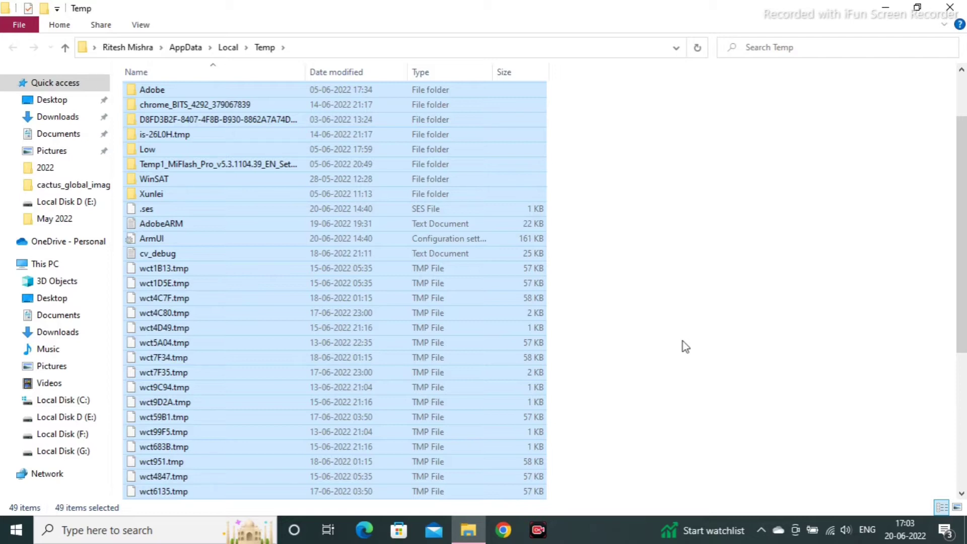
key(Delete)
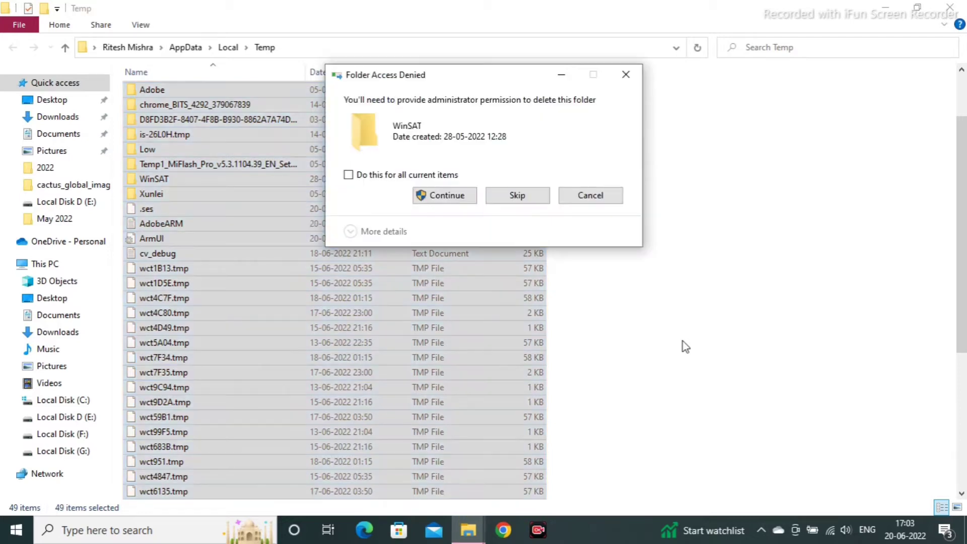
click(453, 197)
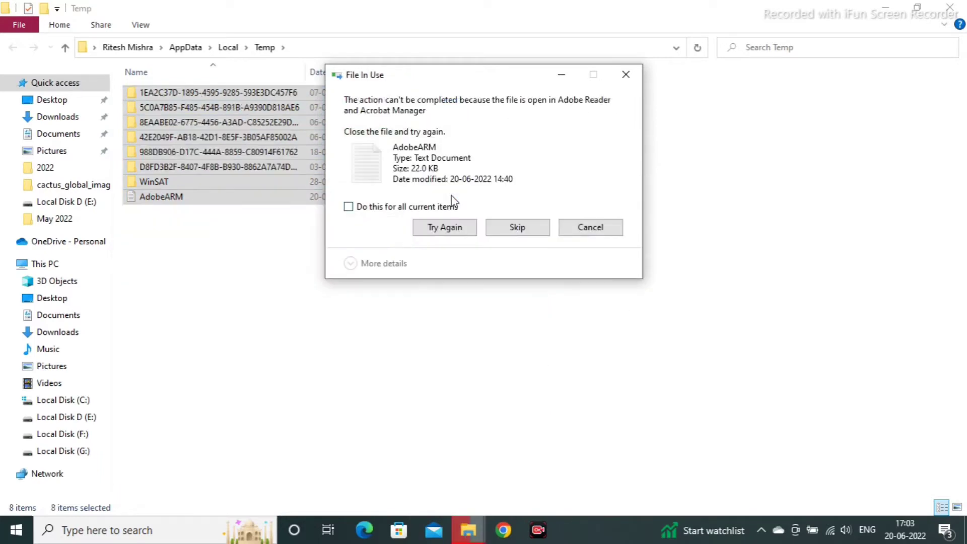
click(509, 232)
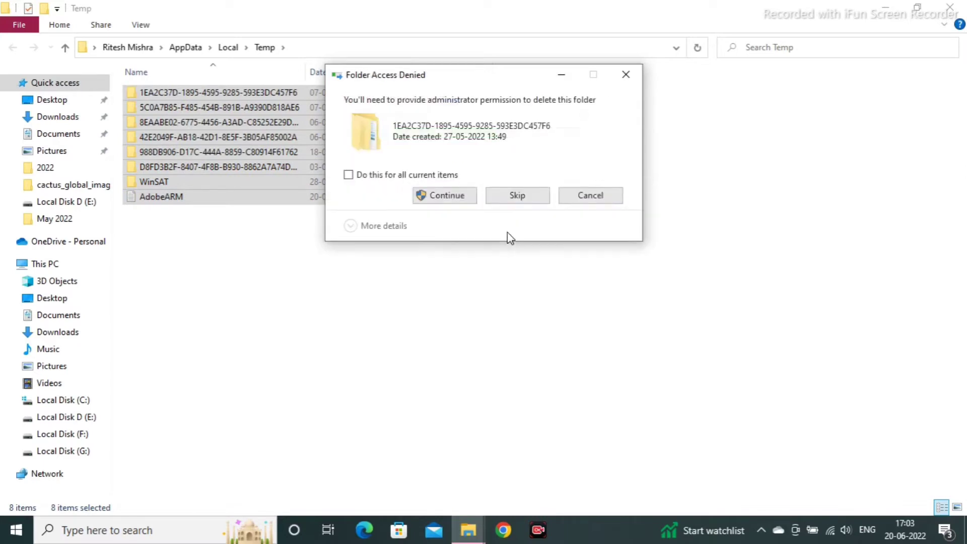
click(517, 195)
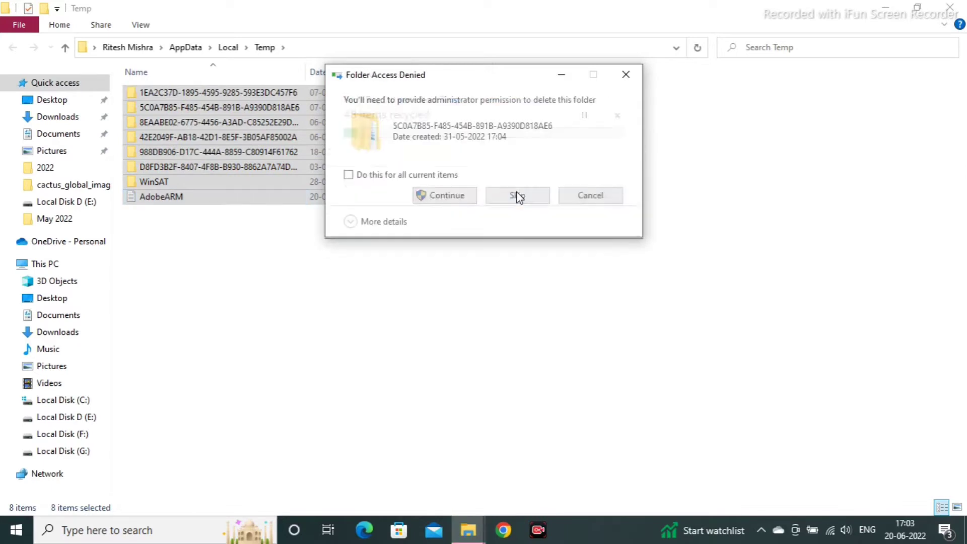
click(517, 196)
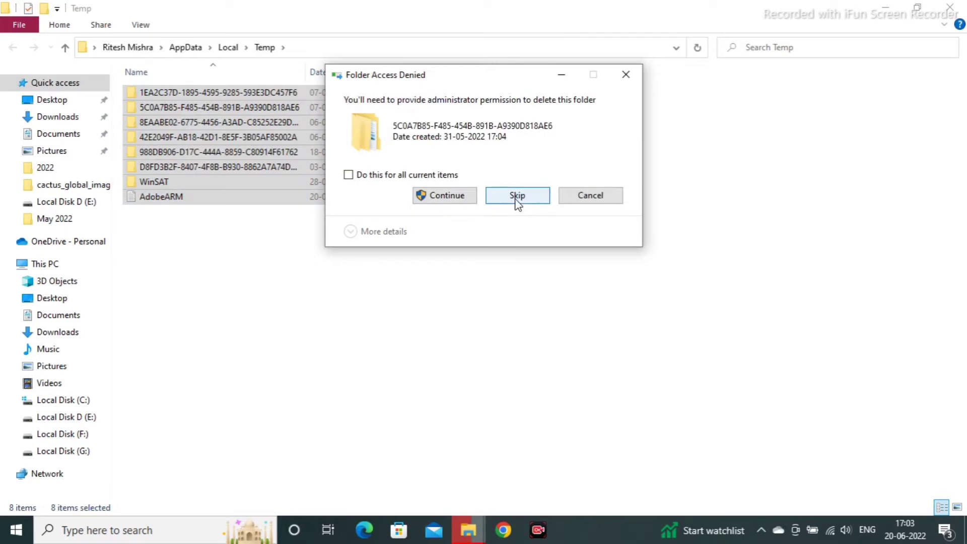
click(516, 199)
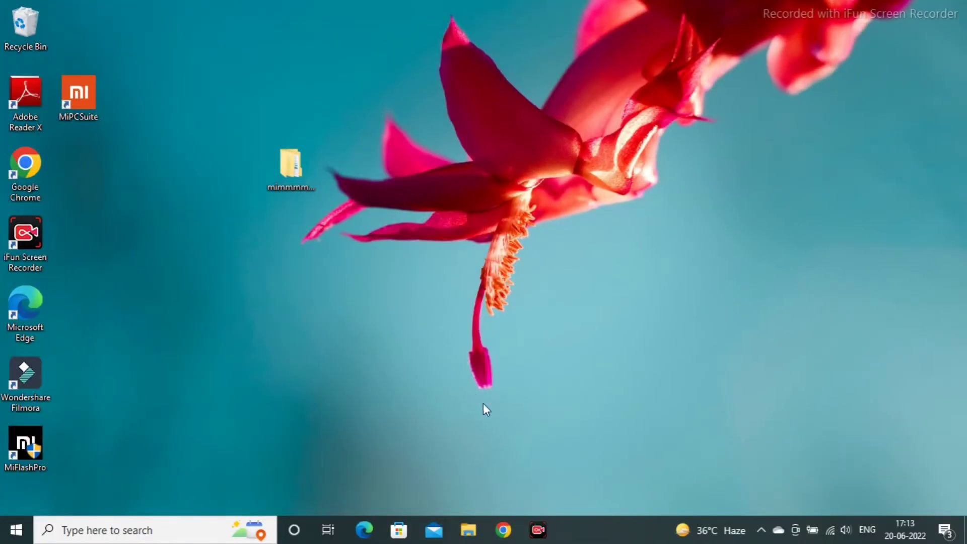
- Open the properties of Local Disk (G:) from This PC and launch Disk Cleanup for that drive
click(470, 531)
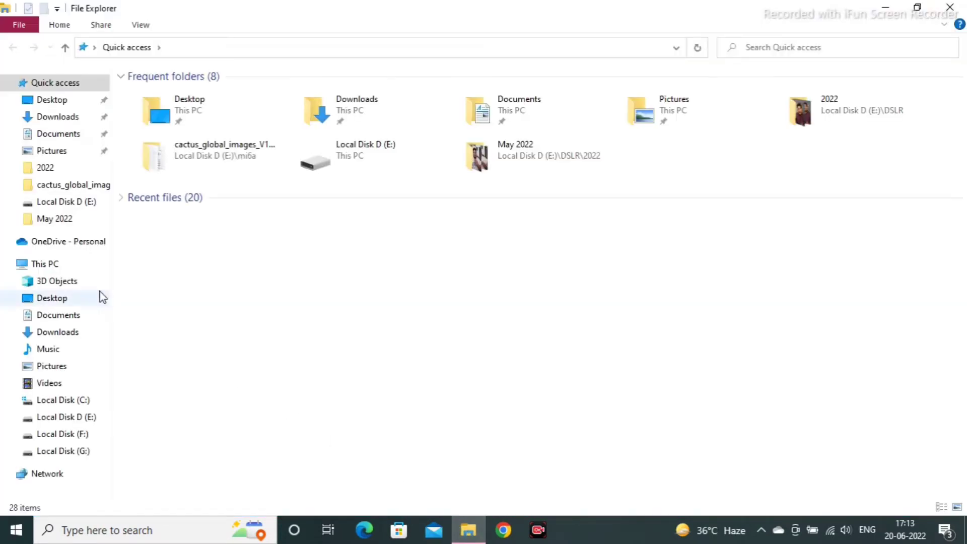
click(49, 265)
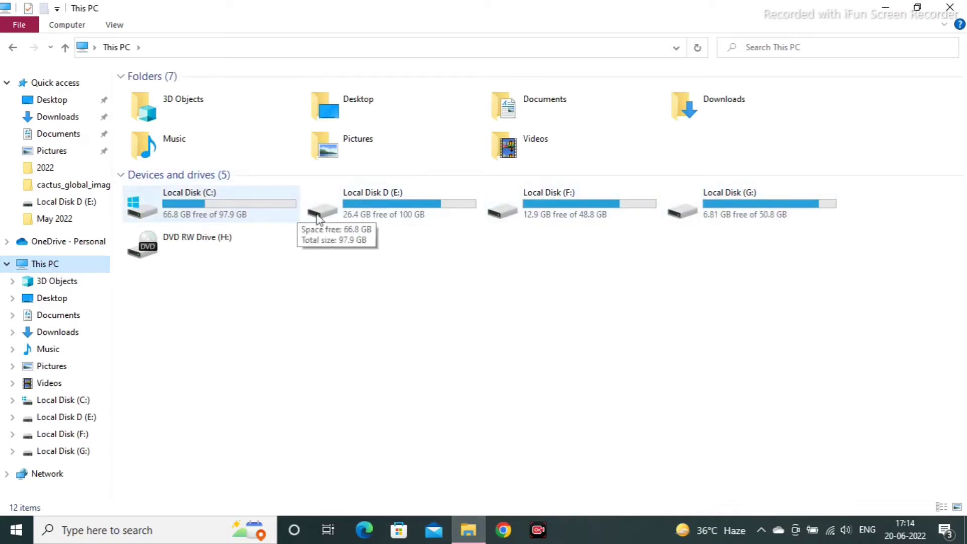
right_click(730, 208)
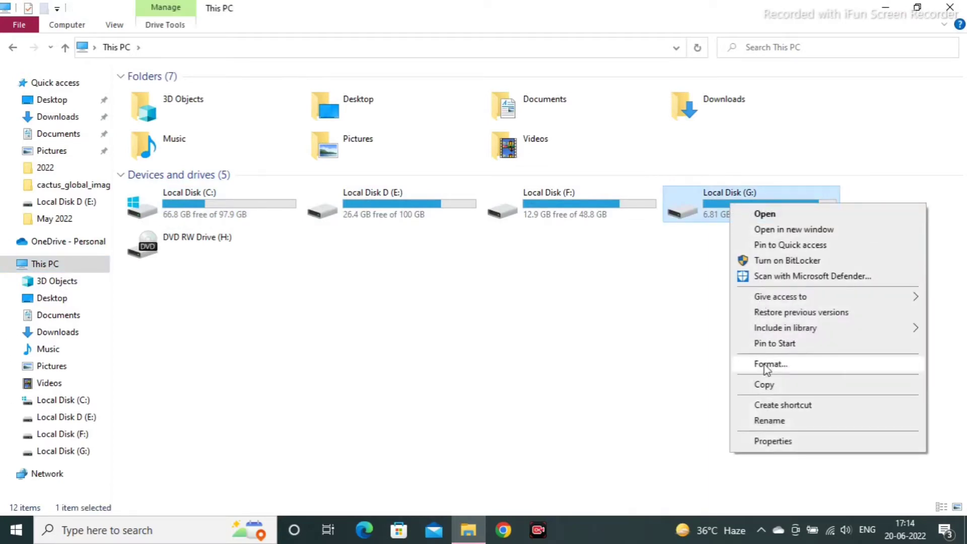
click(762, 442)
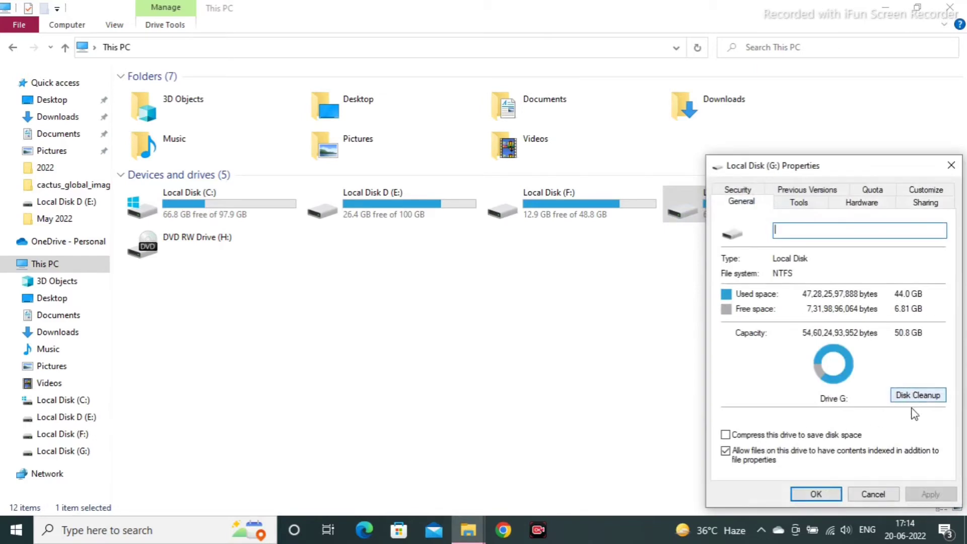
click(916, 399)
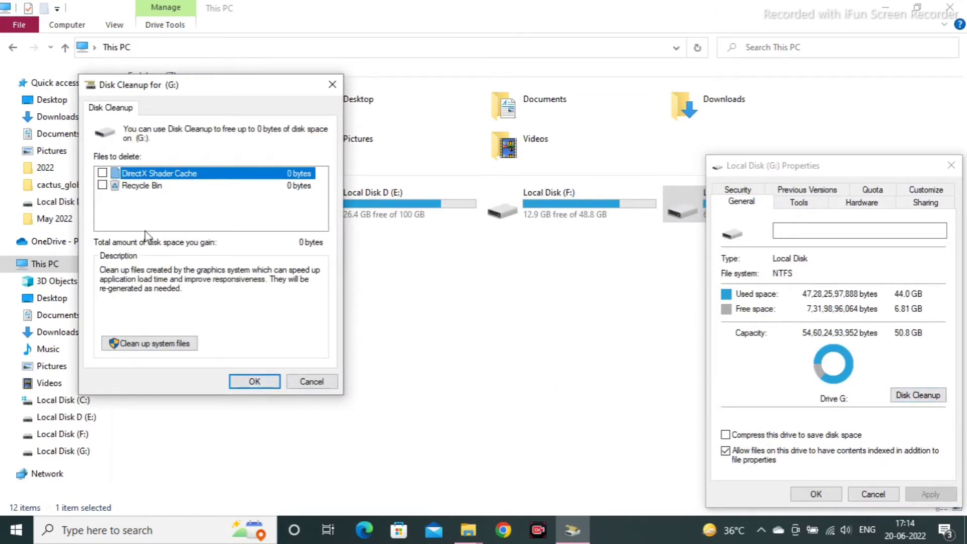
- Confirm the cleanup of drive G: with no additional file types selected and close its properties
click(257, 381)
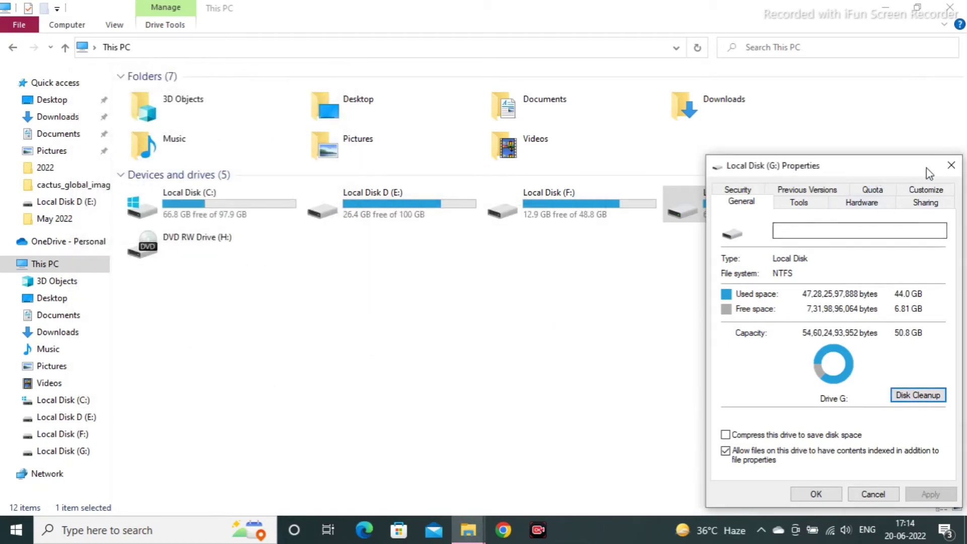
click(952, 168)
- Run Disk Cleanup on Local Disk (F:) from its properties, including system files, and close the properties
click(587, 212)
right_click(585, 210)
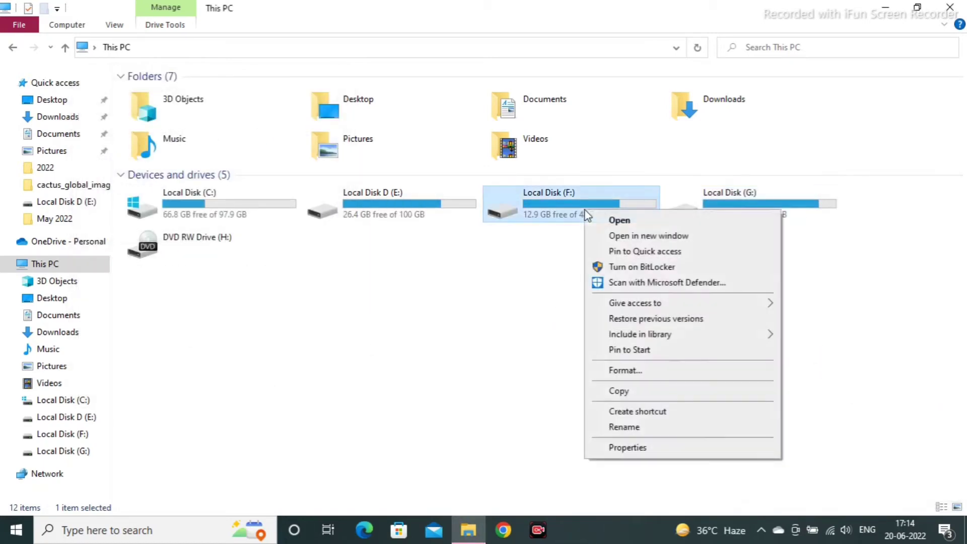
click(633, 447)
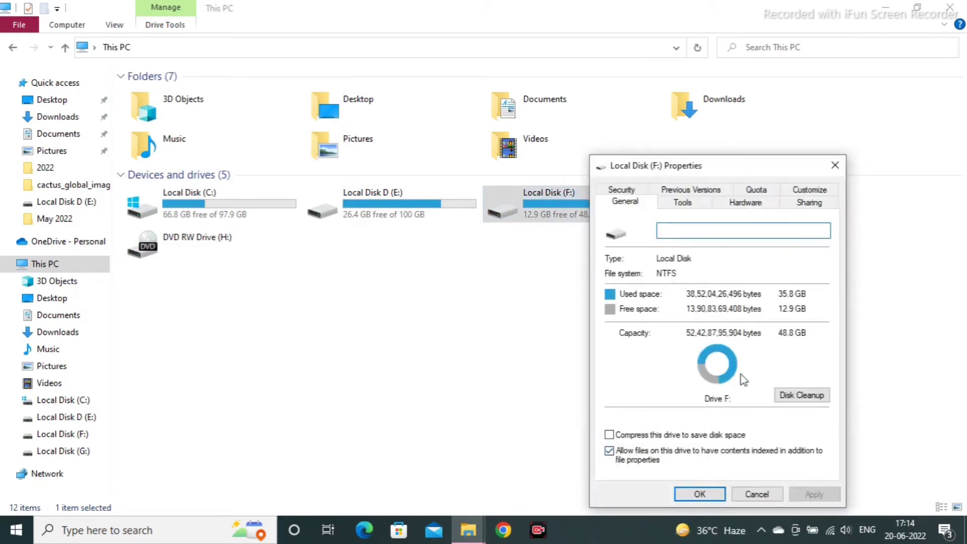
click(787, 398)
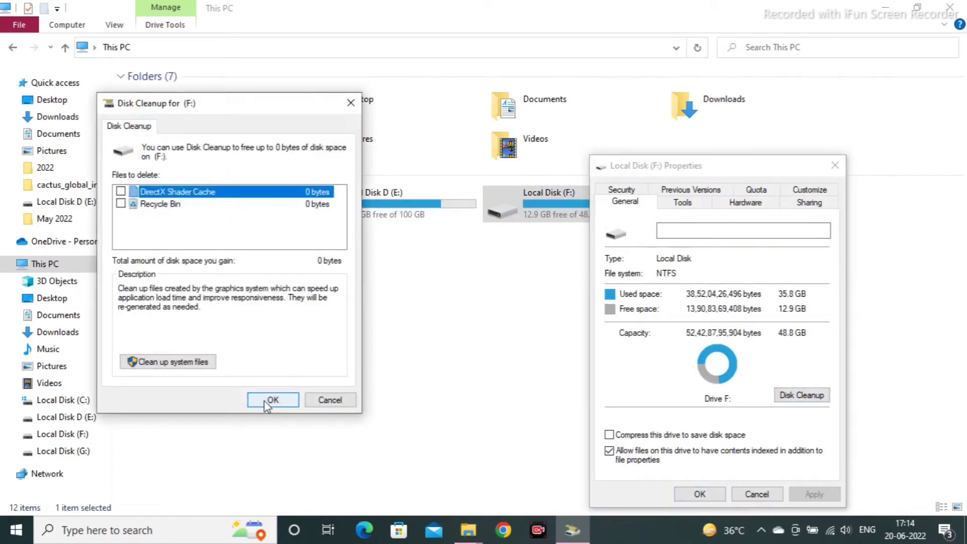
click(160, 362)
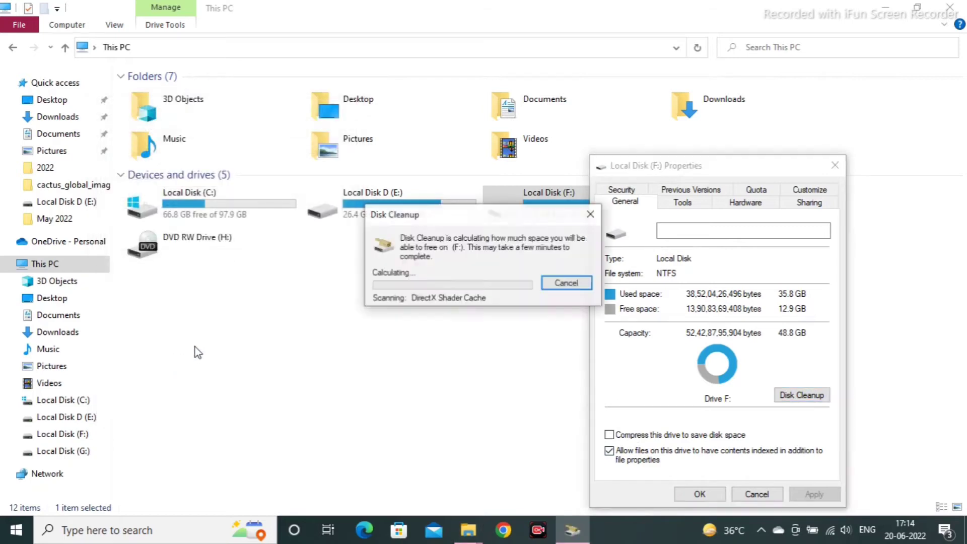
click(304, 421)
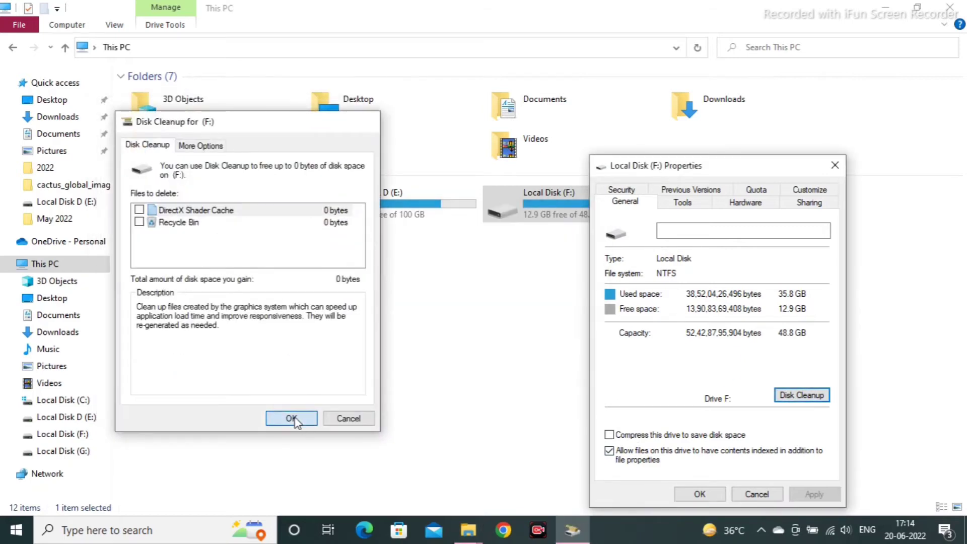
click(702, 496)
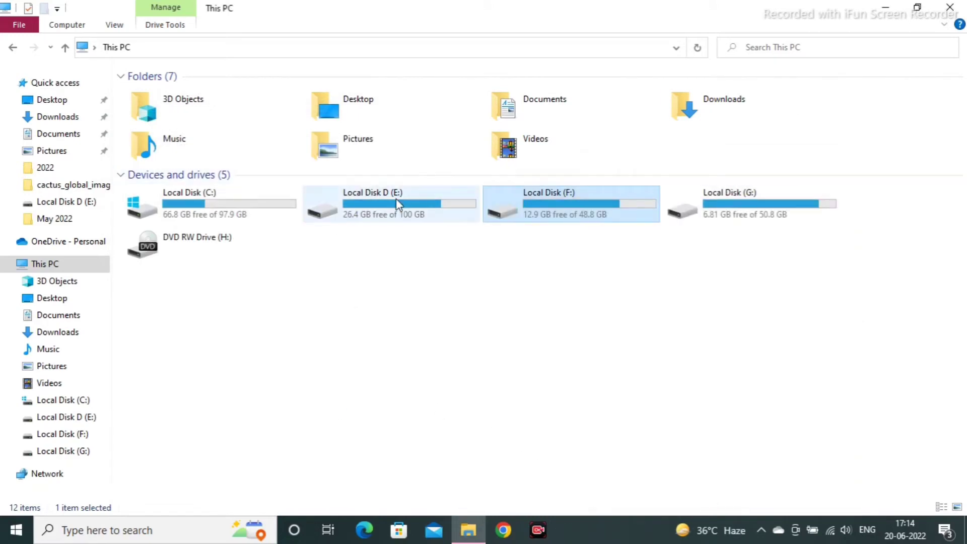
- Run Disk Cleanup with system files included on Local Disk D (E:), accept its properties and deselect the drive
right_click(366, 214)
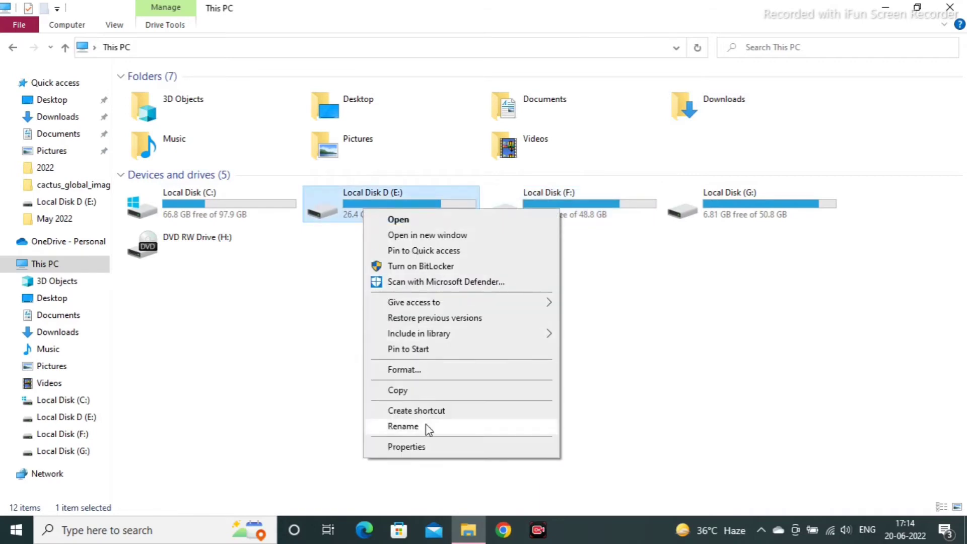
click(422, 448)
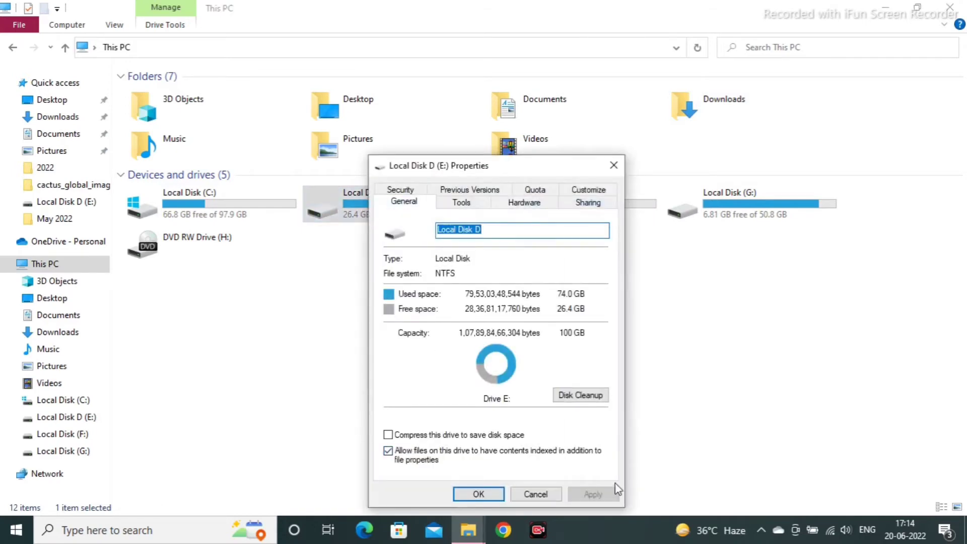
click(578, 397)
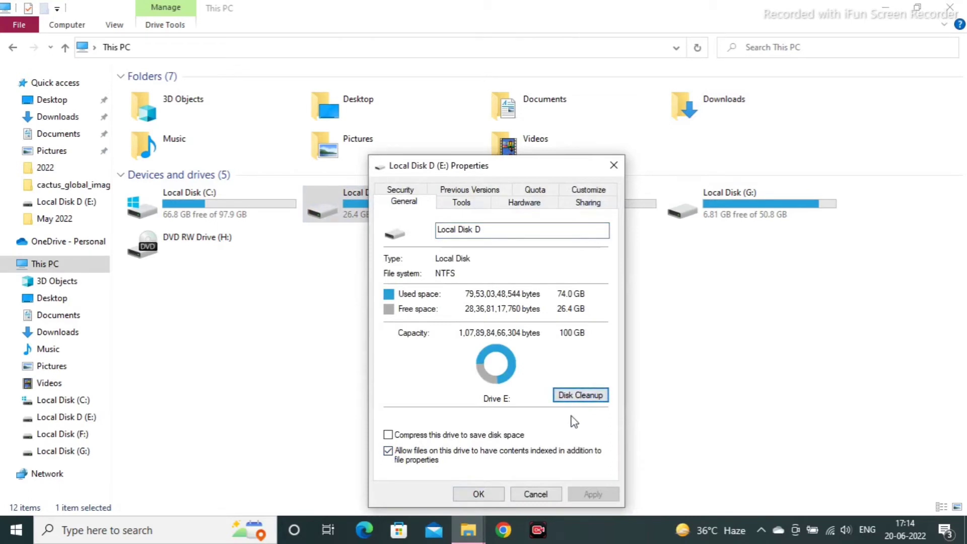
click(101, 289)
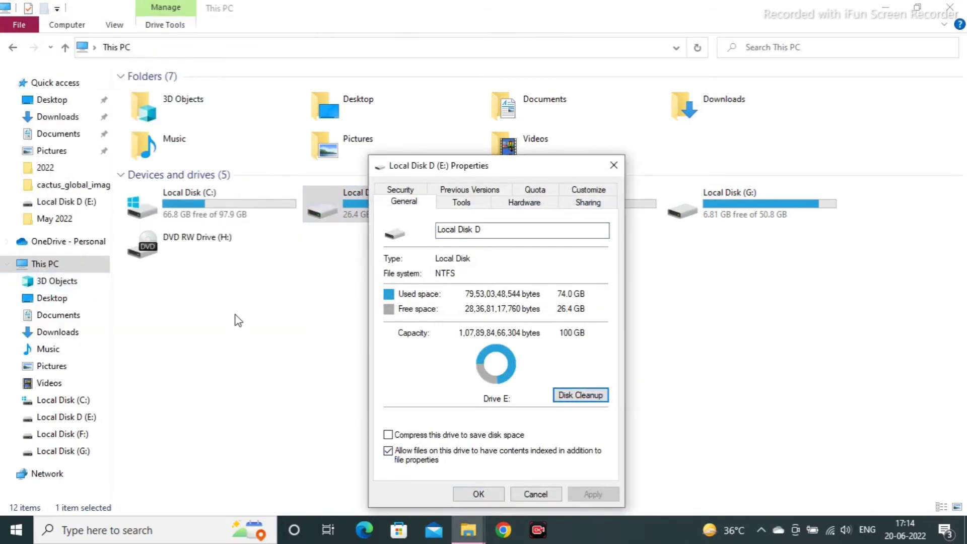
click(214, 346)
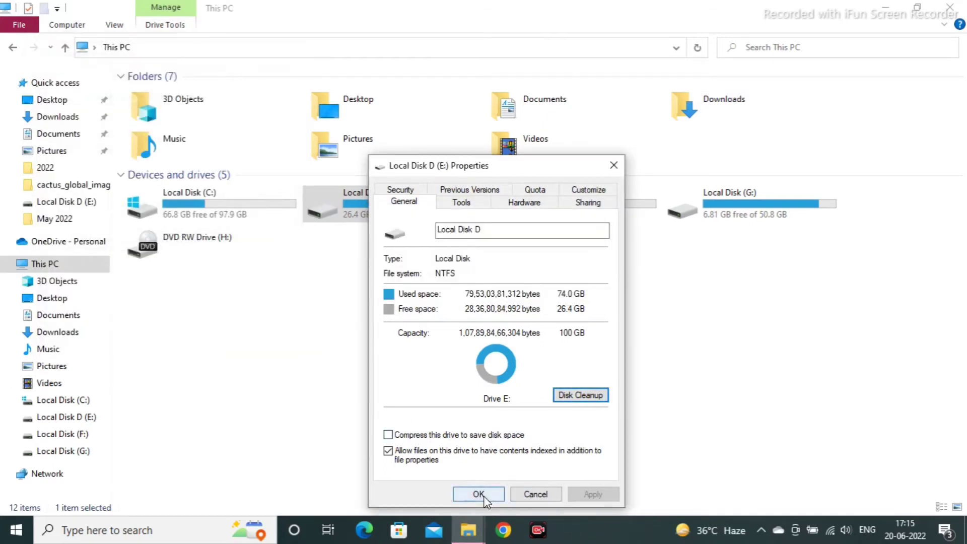
click(479, 494)
click(504, 378)
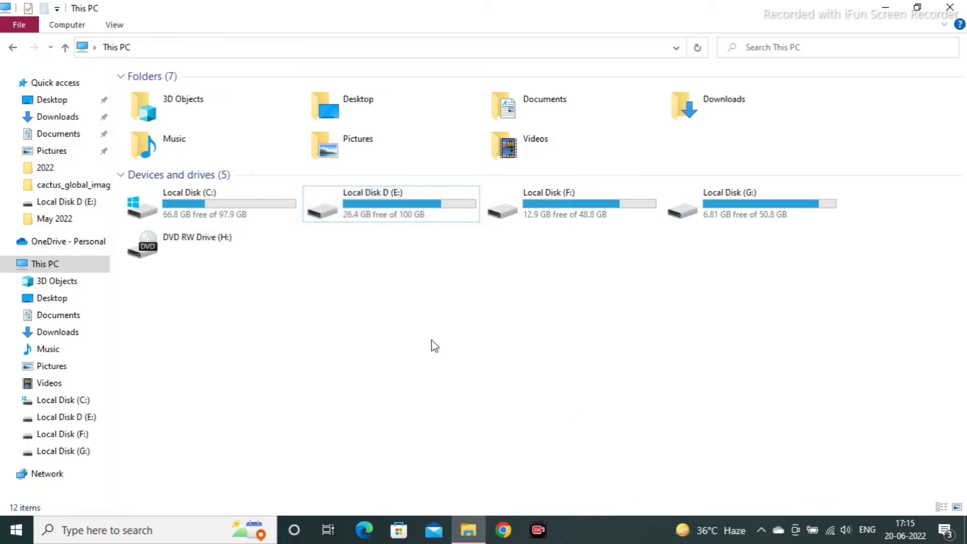
- Run Disk Cleanup on Local Disk (C:) with system files included, permanently delete the preselected file types, and close the drive's properties
click(211, 216)
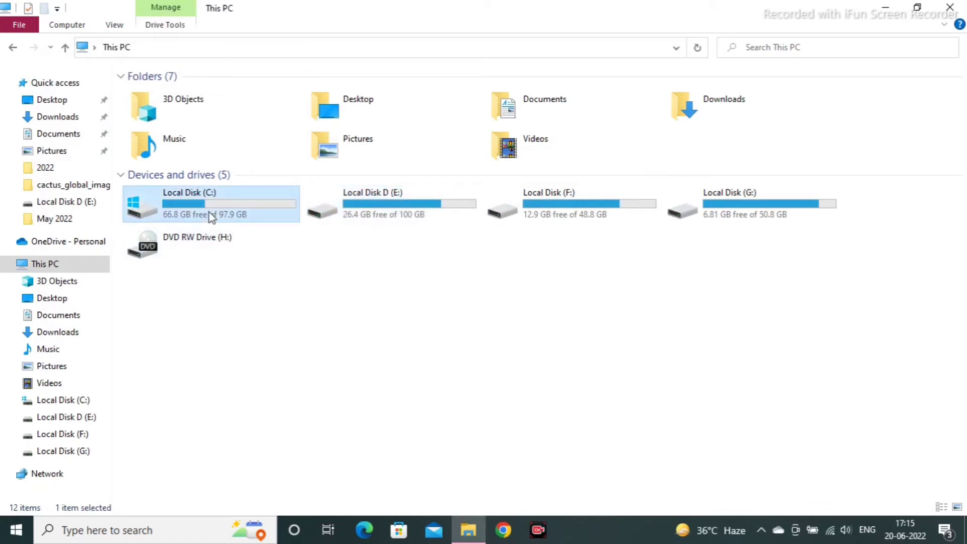
right_click(210, 216)
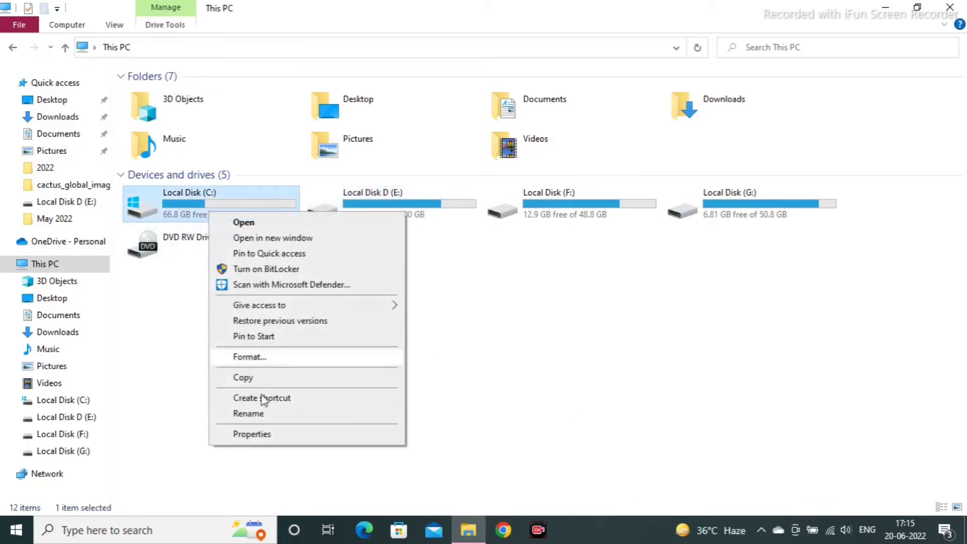
click(252, 435)
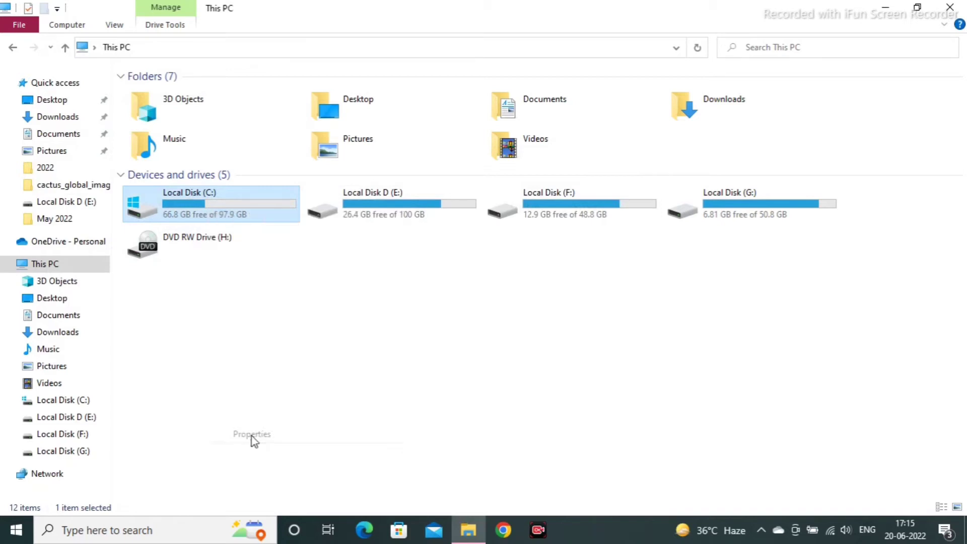
click(408, 398)
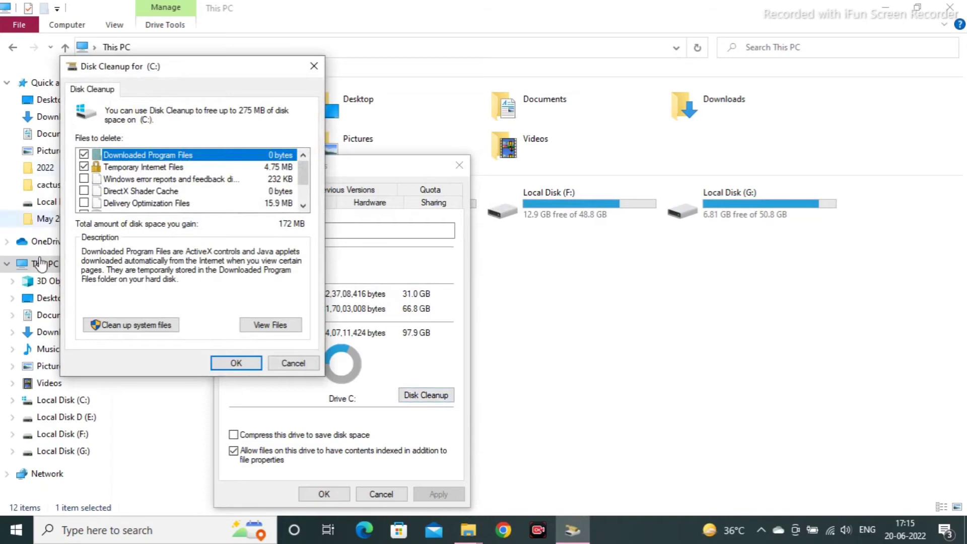
click(134, 328)
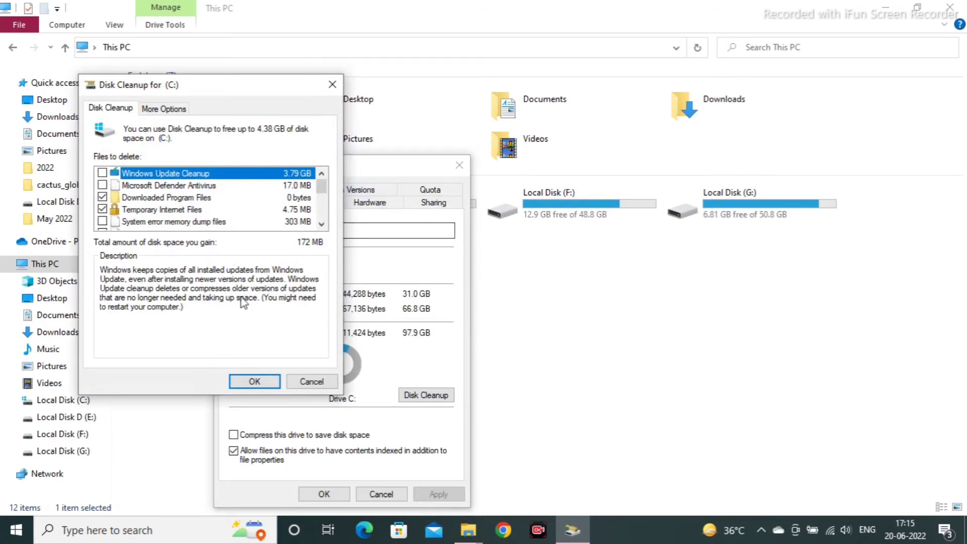
click(255, 377)
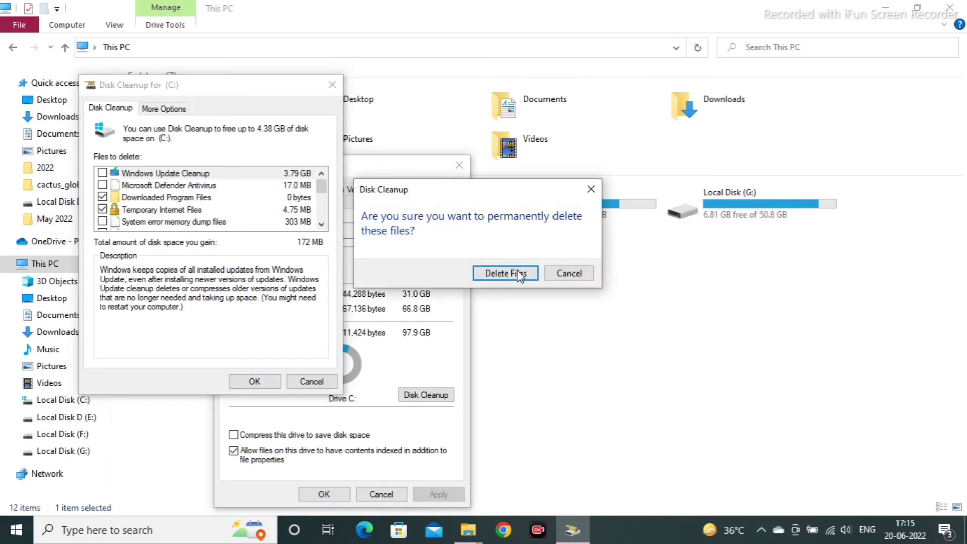
click(520, 276)
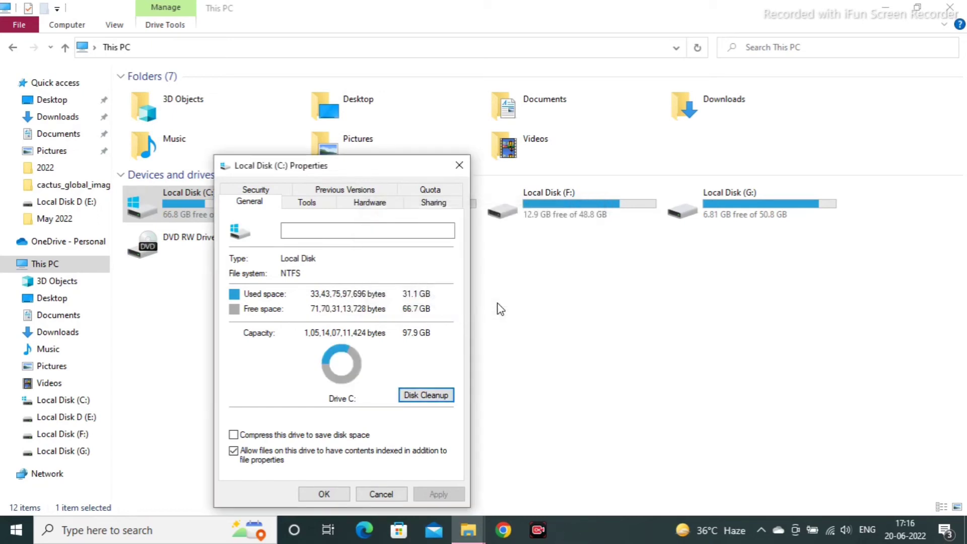
click(322, 493)
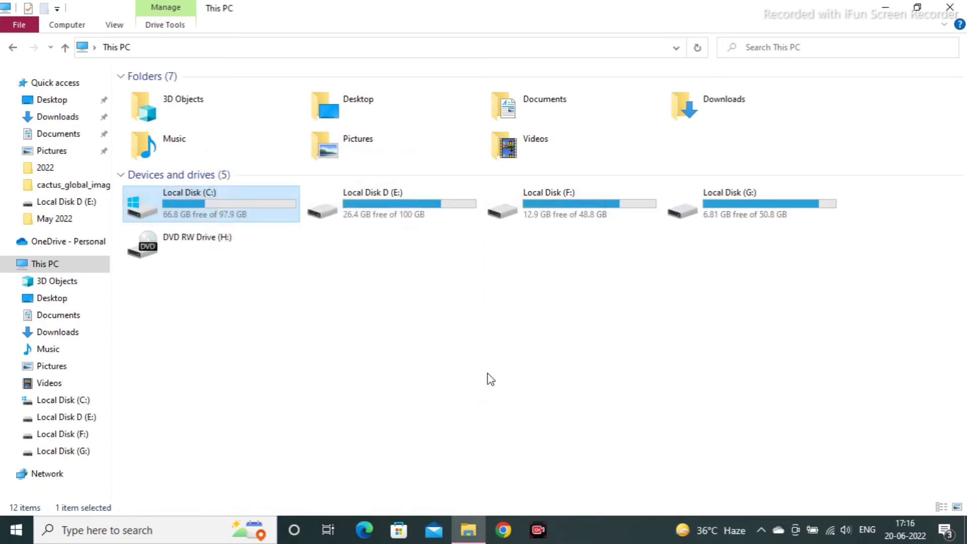
- Refresh the This PC view twice and close the File Explorer window
right_click(464, 316)
click(507, 369)
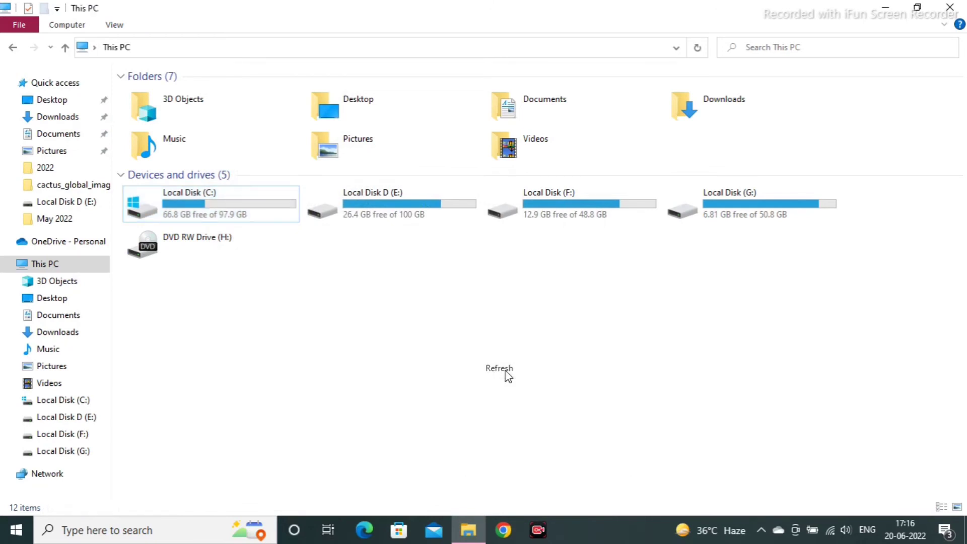
right_click(393, 350)
click(432, 407)
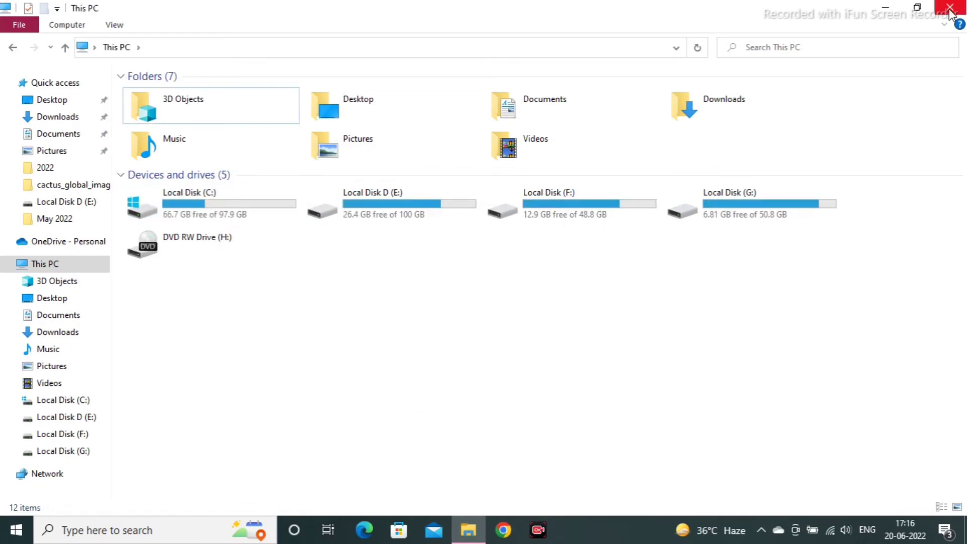
click(960, 6)
- Refresh the desktop and empty the Recycle Bin, confirming the deletion
right_click(382, 177)
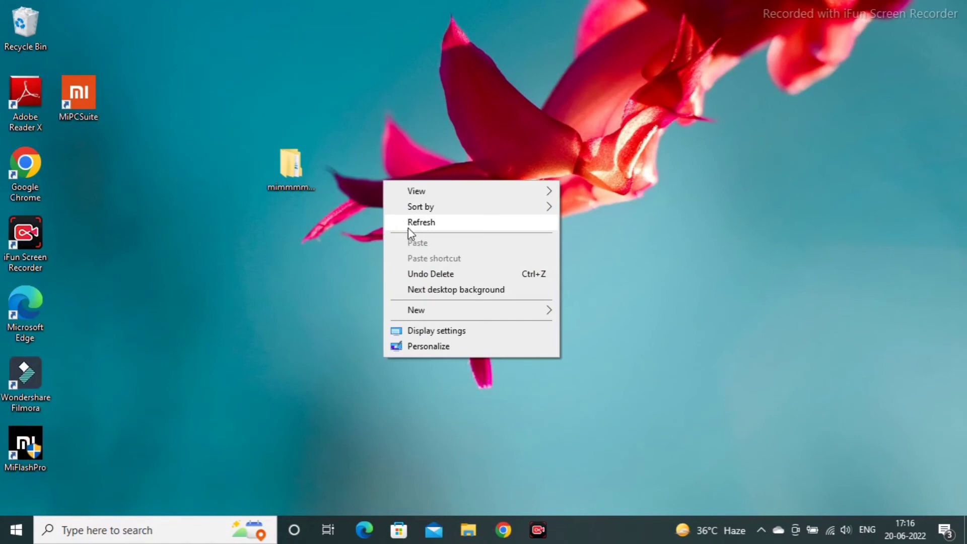
click(407, 225)
right_click(42, 44)
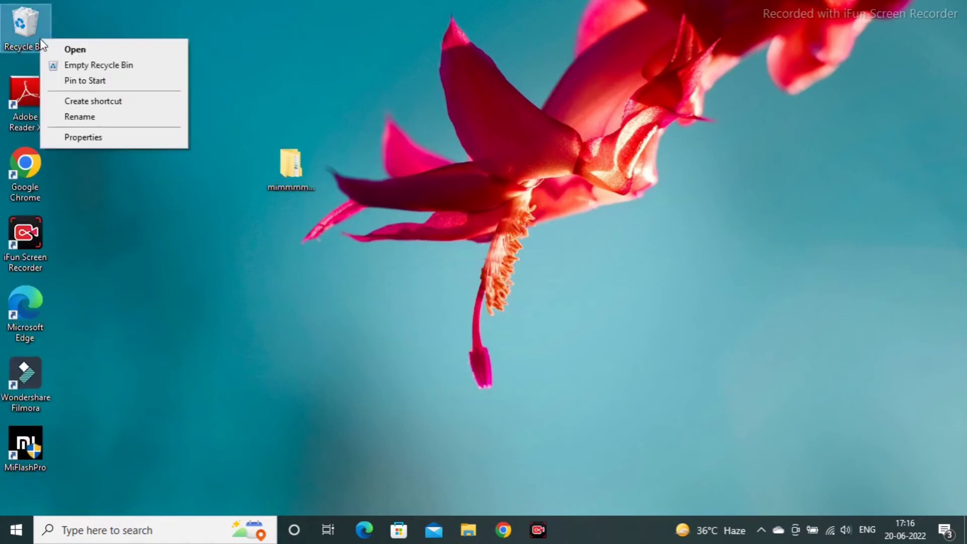
click(111, 68)
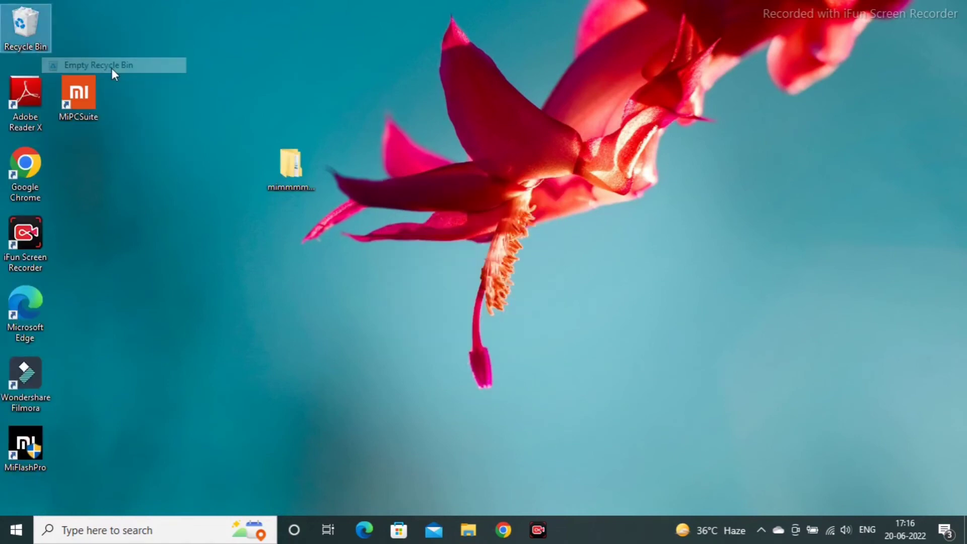
click(529, 277)
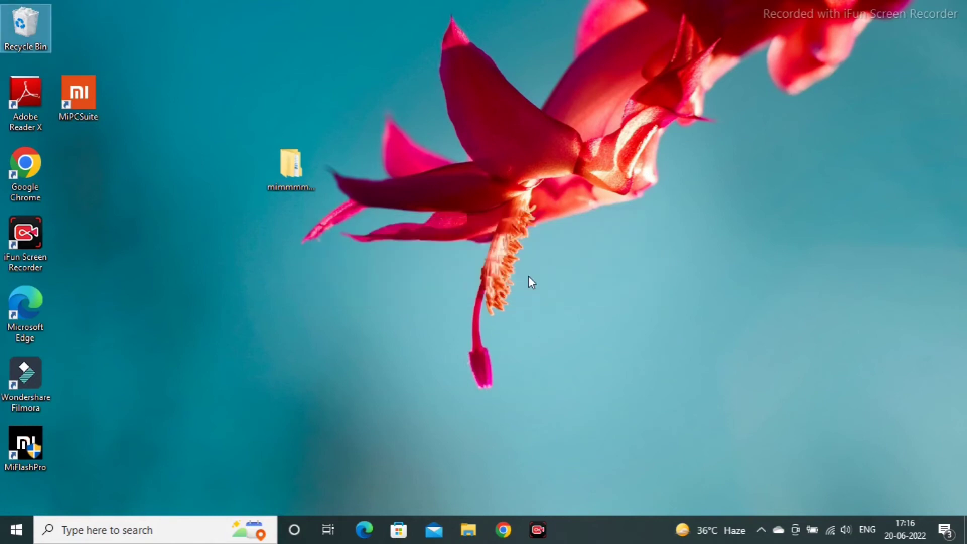